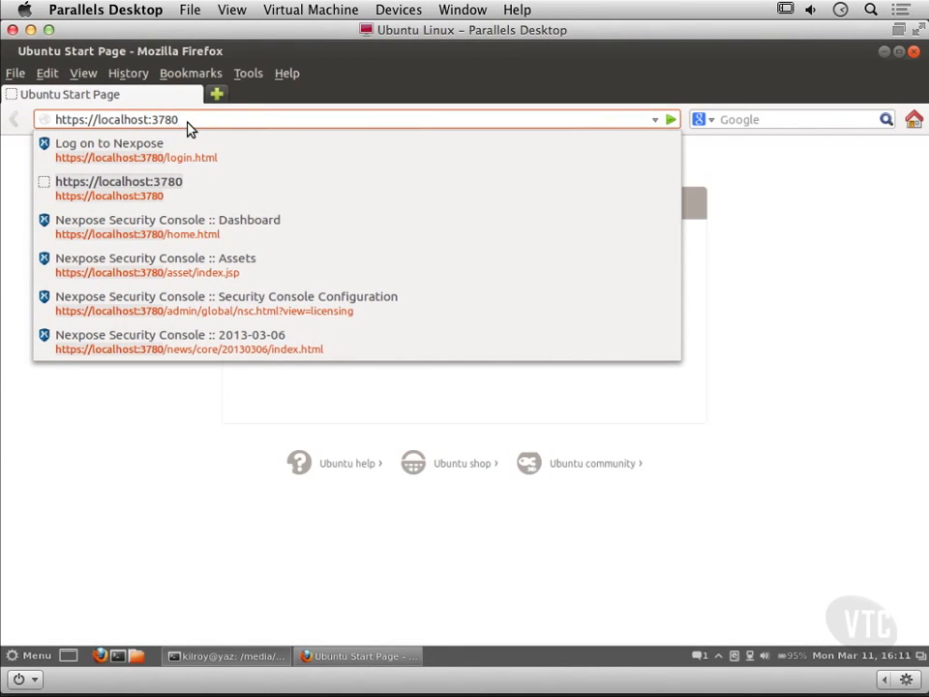
key(Return)
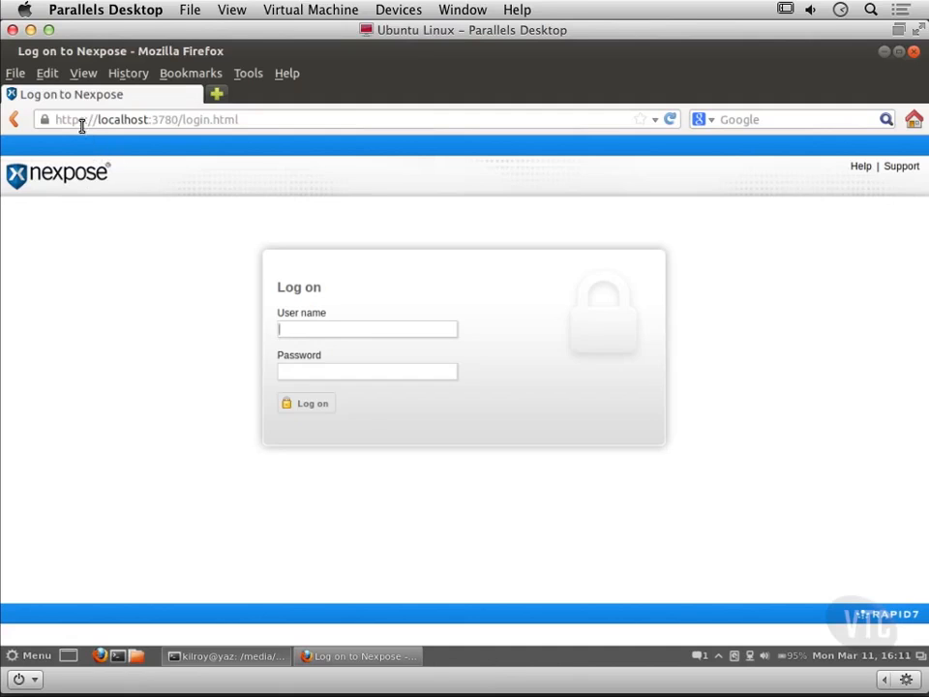
click(268, 329)
text(kilroy)
key(Tab)
text(*********)
key(Return)
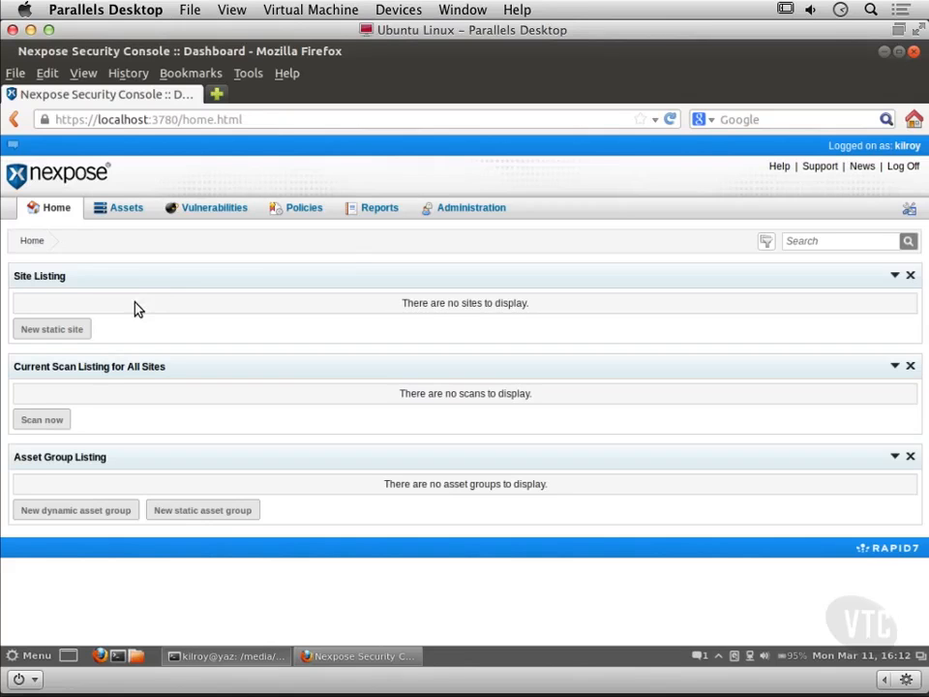
- Create a new static site named Home Network and continue to its asset settings
click(70, 327)
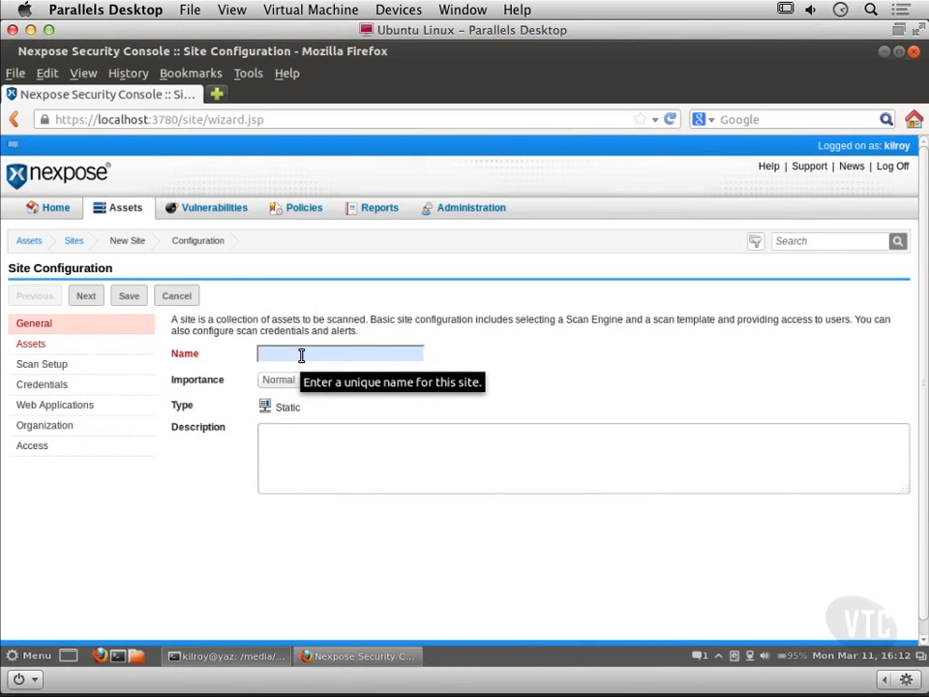
text(N)
key(BackSpace)
text(Home Network)
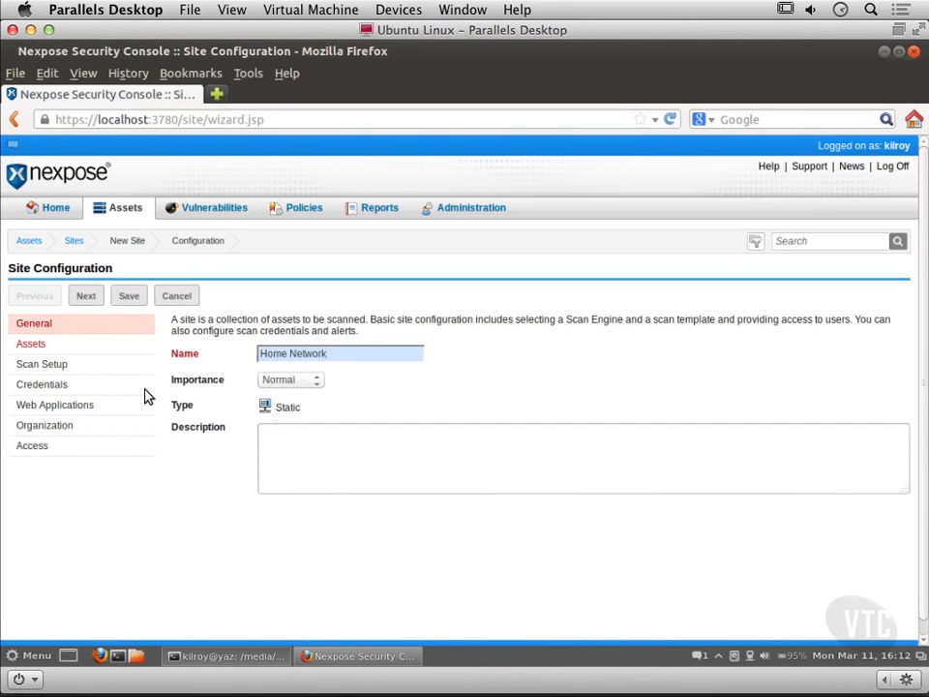
click(87, 296)
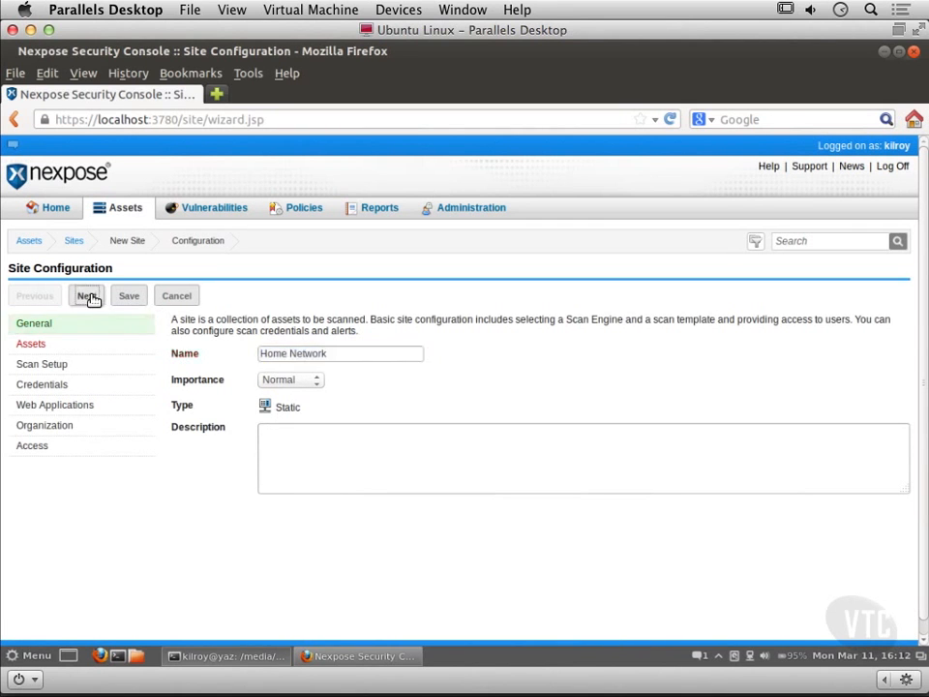
- Add 172.30.42.55 and 172.30.42.17 to the site's included assets and continue to the scan setup
click(218, 440)
text(172.30.42.)
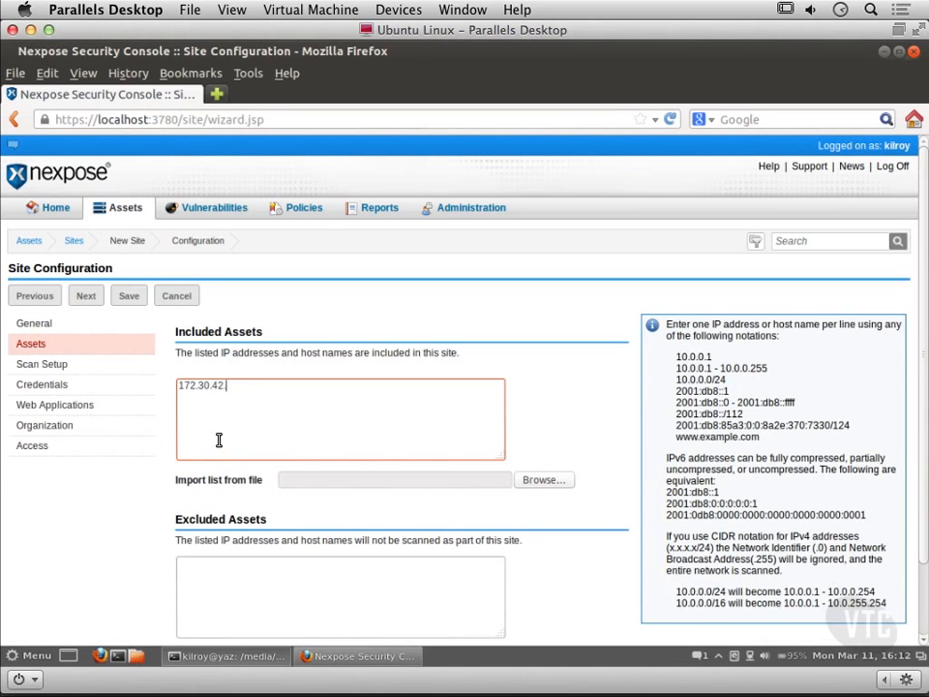
text(55)
key(Return)
text(172.30.42.17)
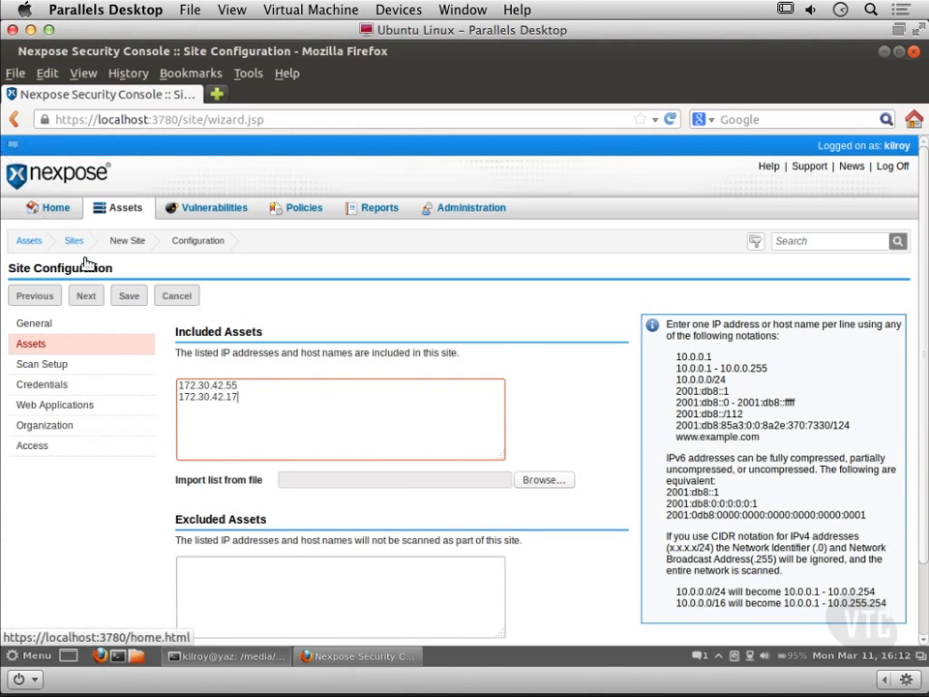
click(88, 294)
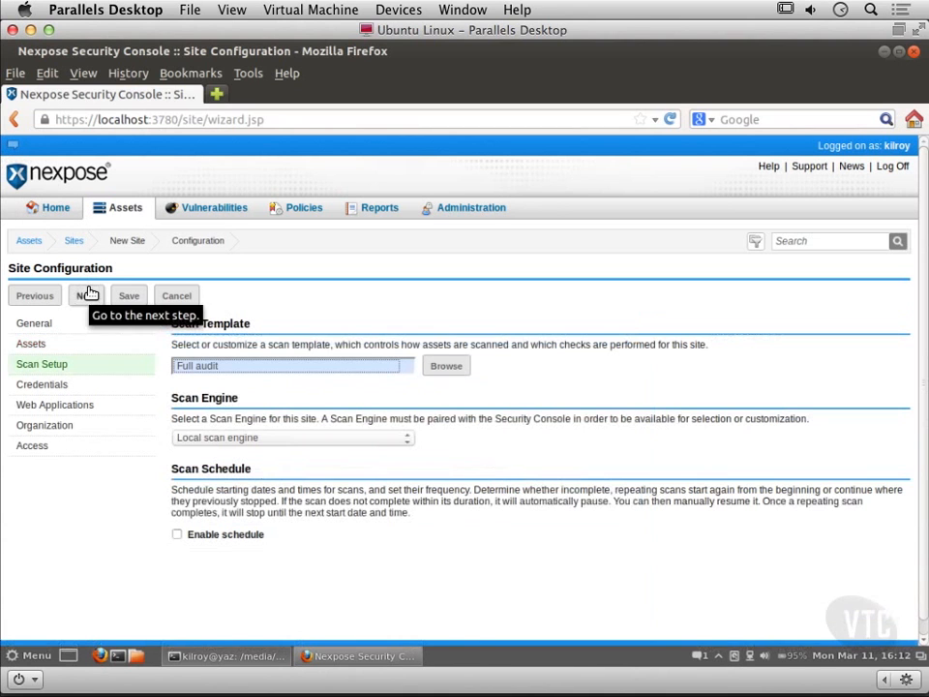
- Review the available scan templates, keep Full audit, and continue to the site's credentials
click(369, 369)
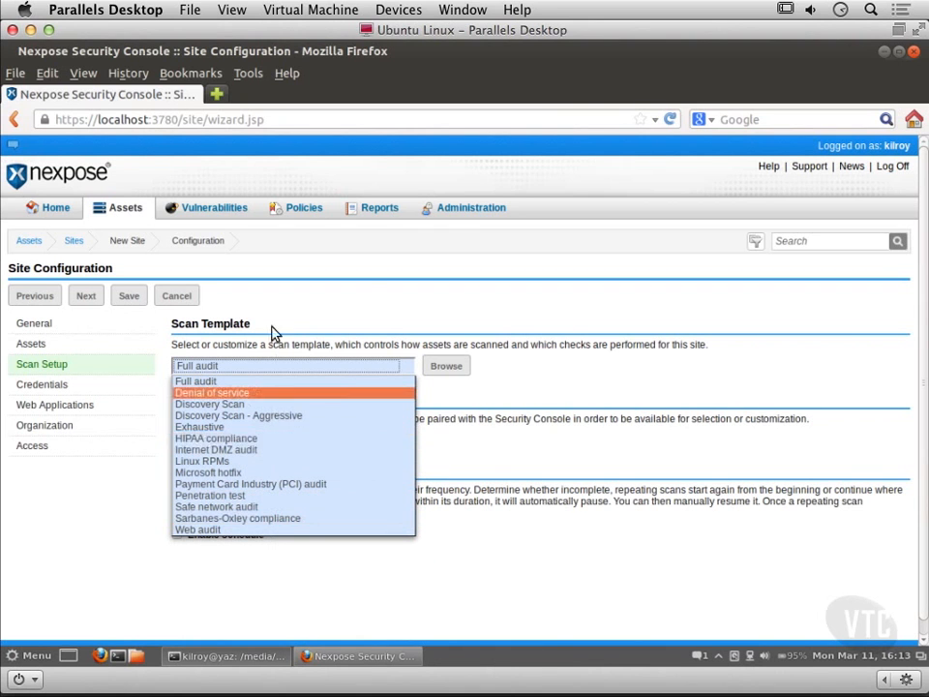
click(373, 301)
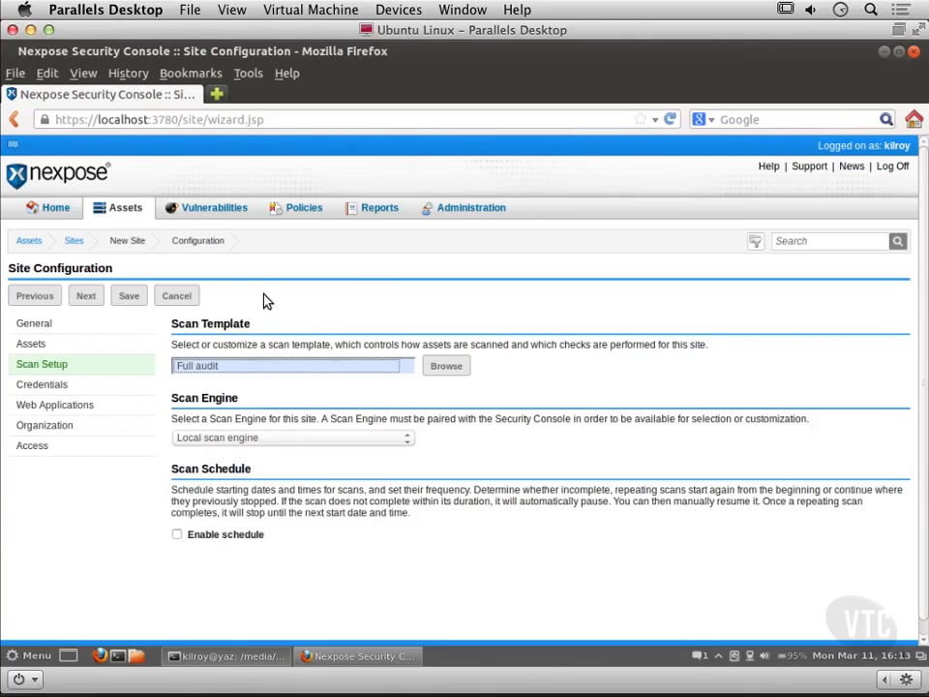
click(84, 296)
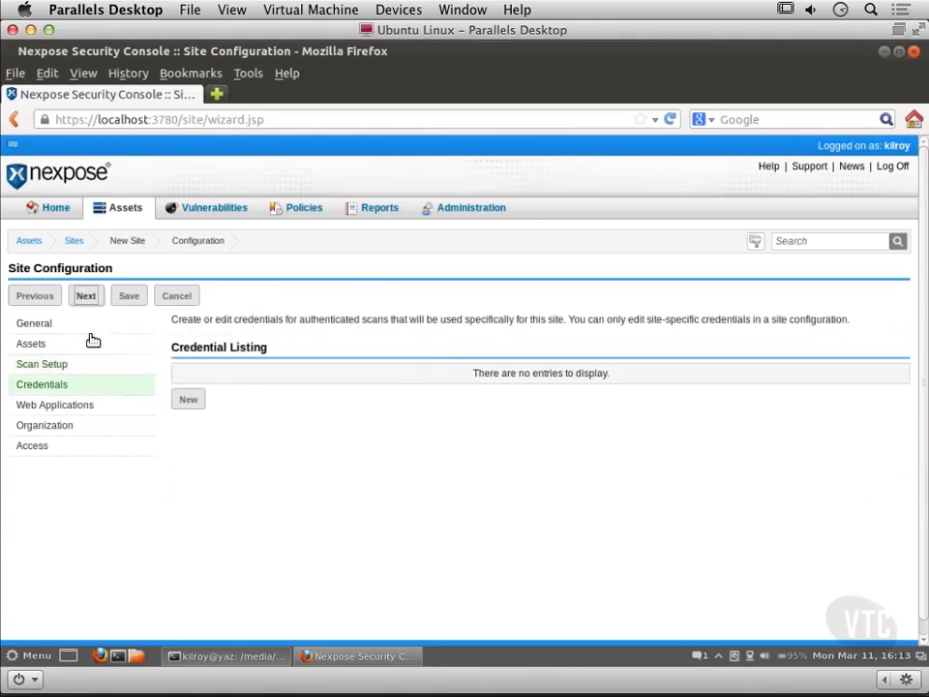
- Create a new site credential named Windows Credentials and continue to its account settings
click(189, 398)
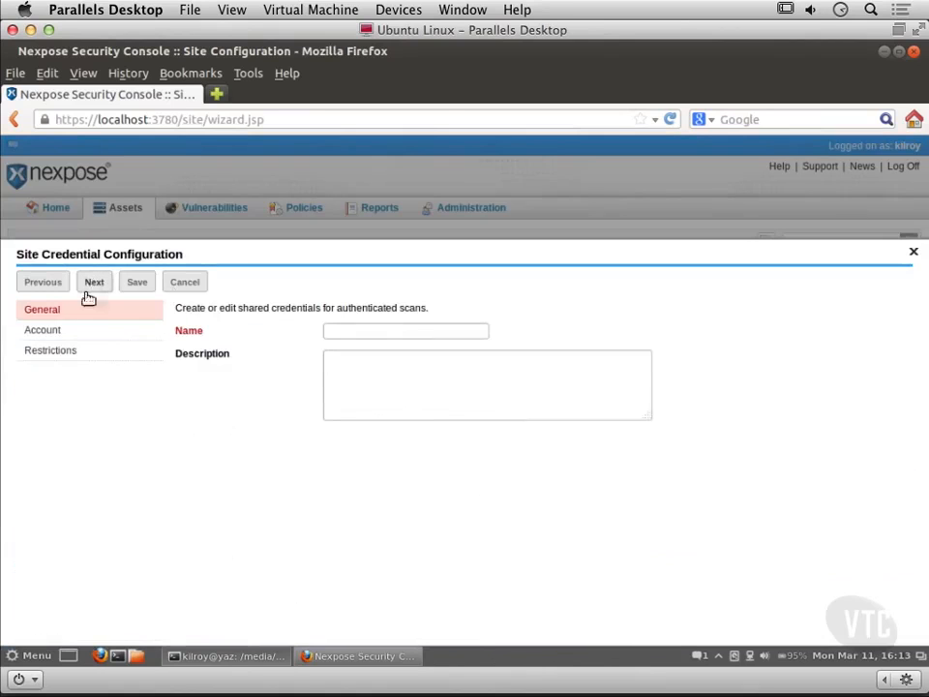
click(342, 335)
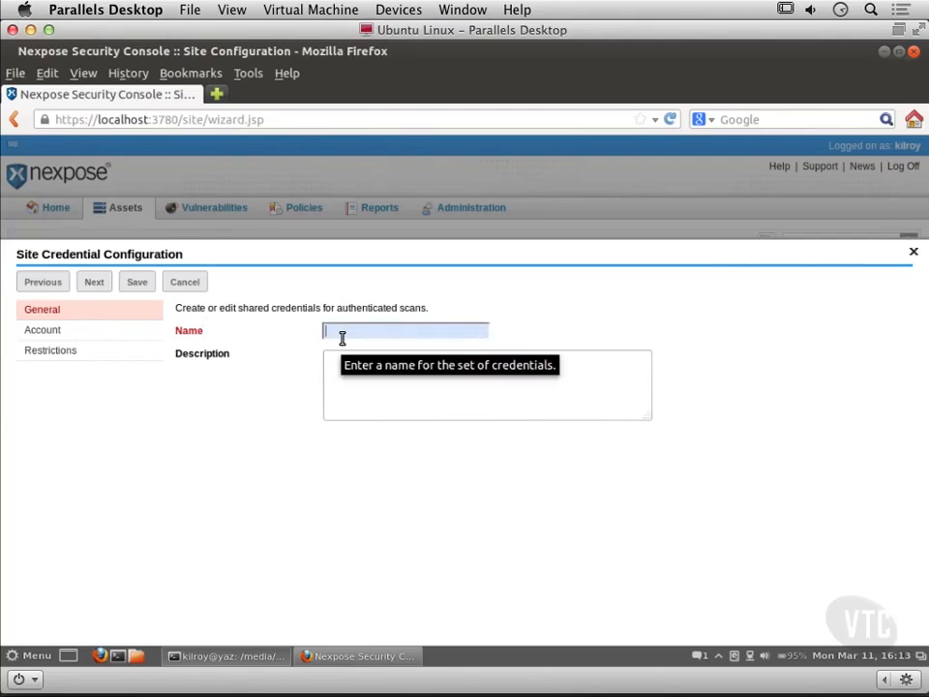
text(W)
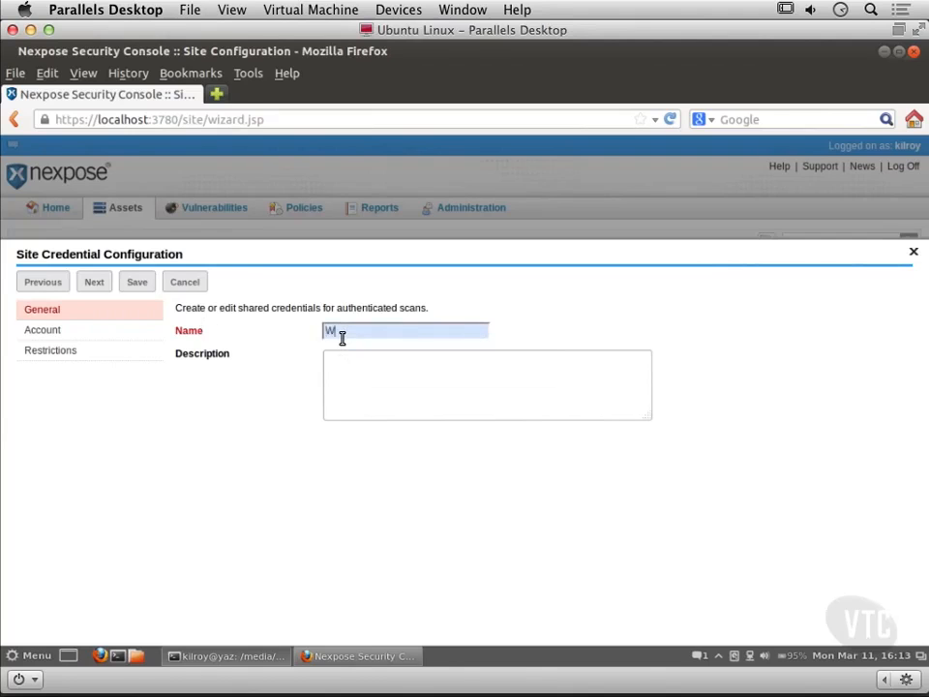
text(indows Credentials)
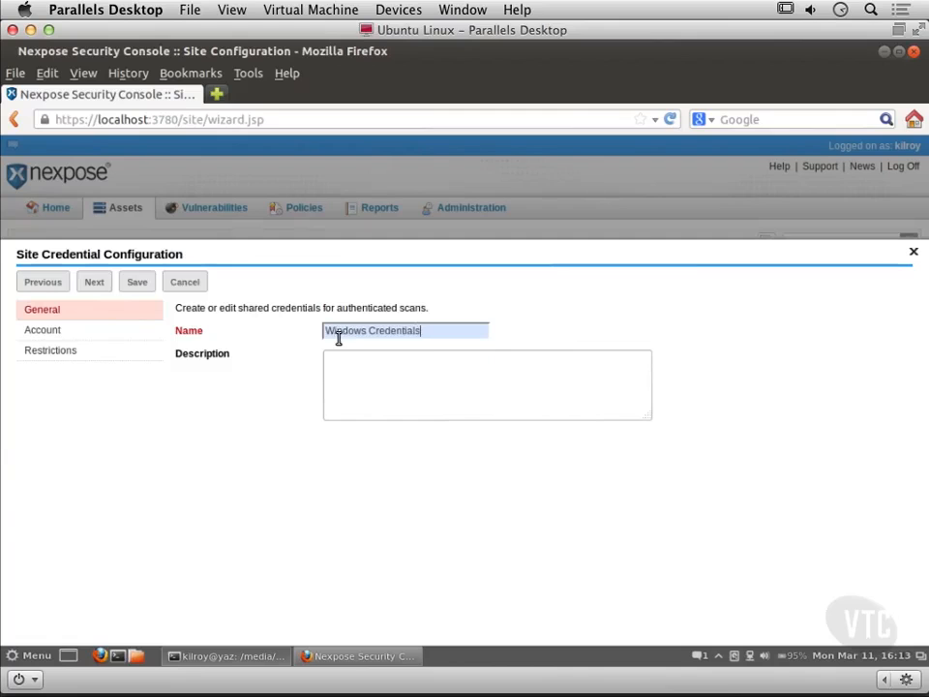
click(94, 284)
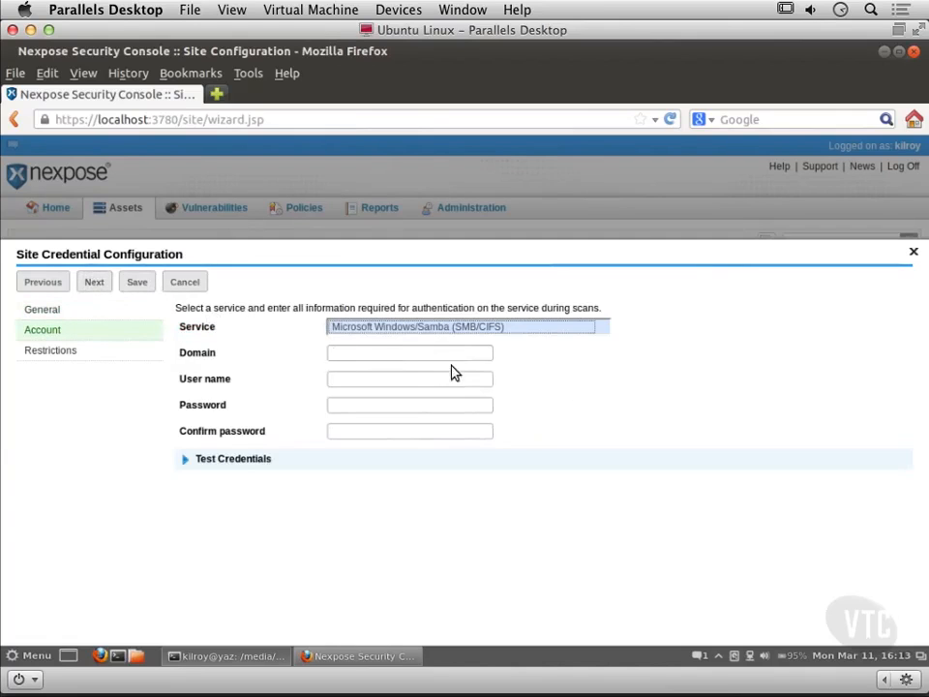
- Set the credential's service to Microsoft Windows/Samba (SMB/CIFS) and its user name to Administrator, leaving the domain empty
click(428, 329)
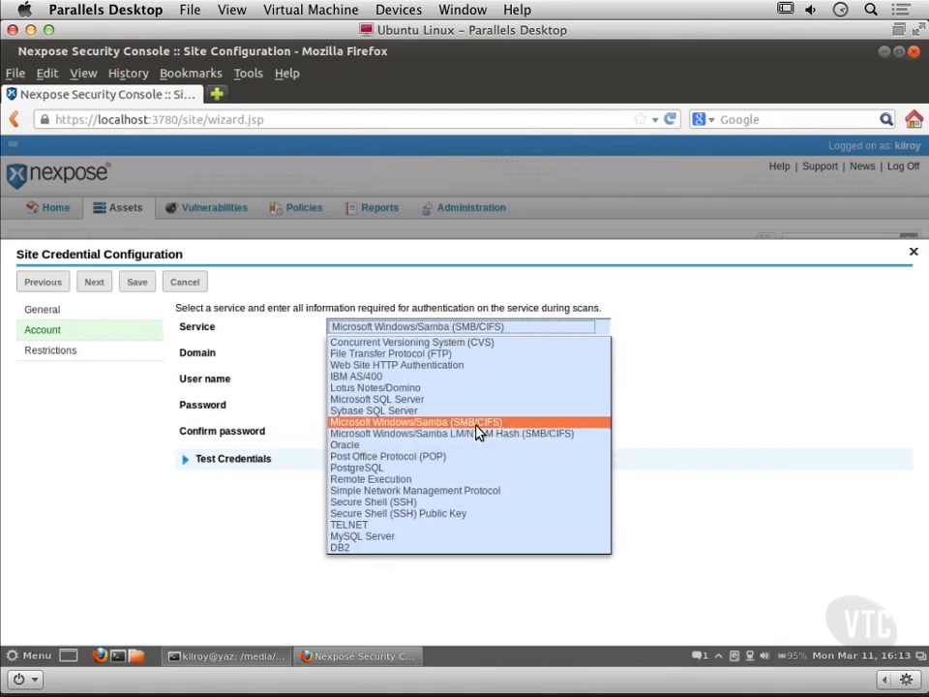
click(397, 423)
click(361, 353)
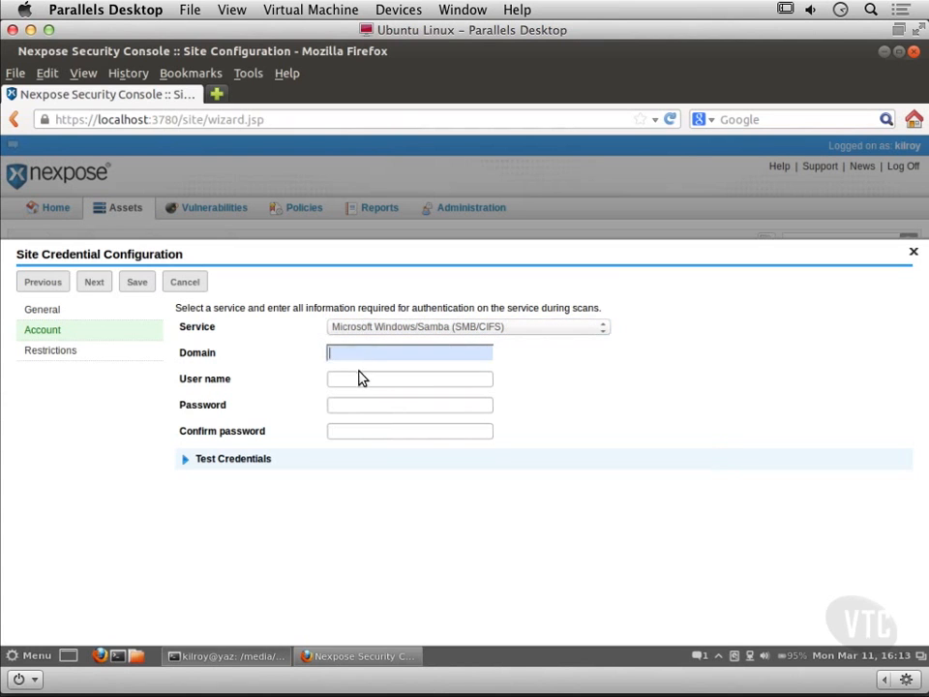
click(359, 379)
text(Adm)
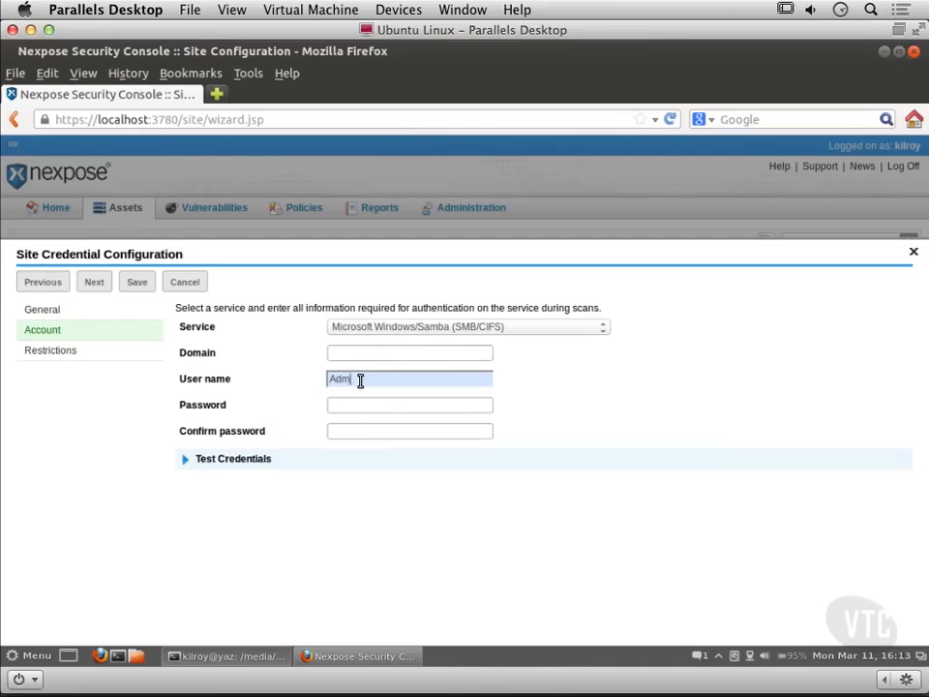
text(inistrator)
- Enter and confirm the Windows account password, and save the site credential
click(380, 403)
text(******)
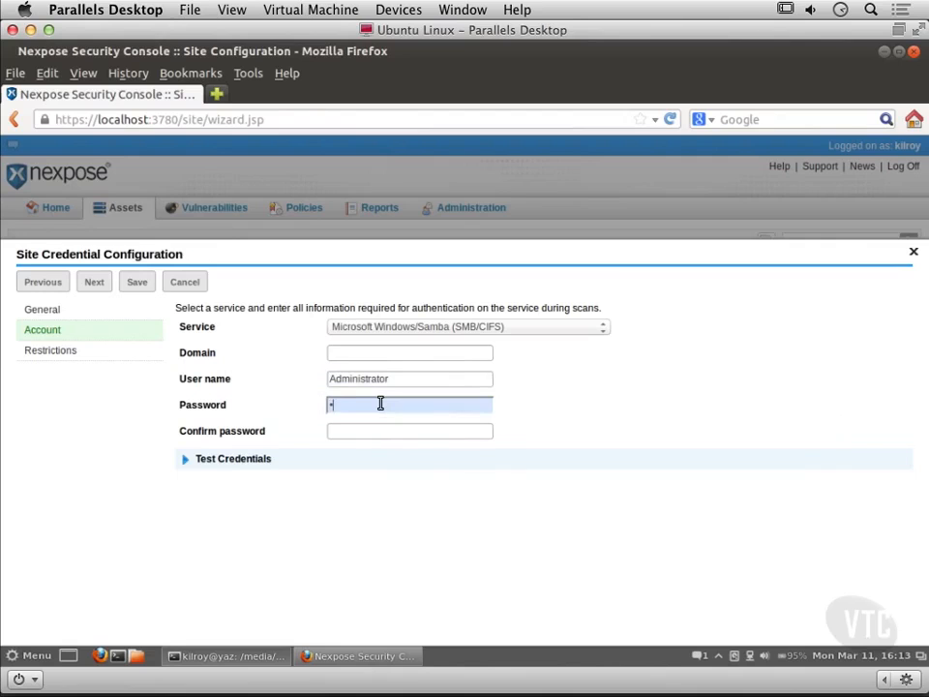
text(**)
click(371, 427)
text(********)
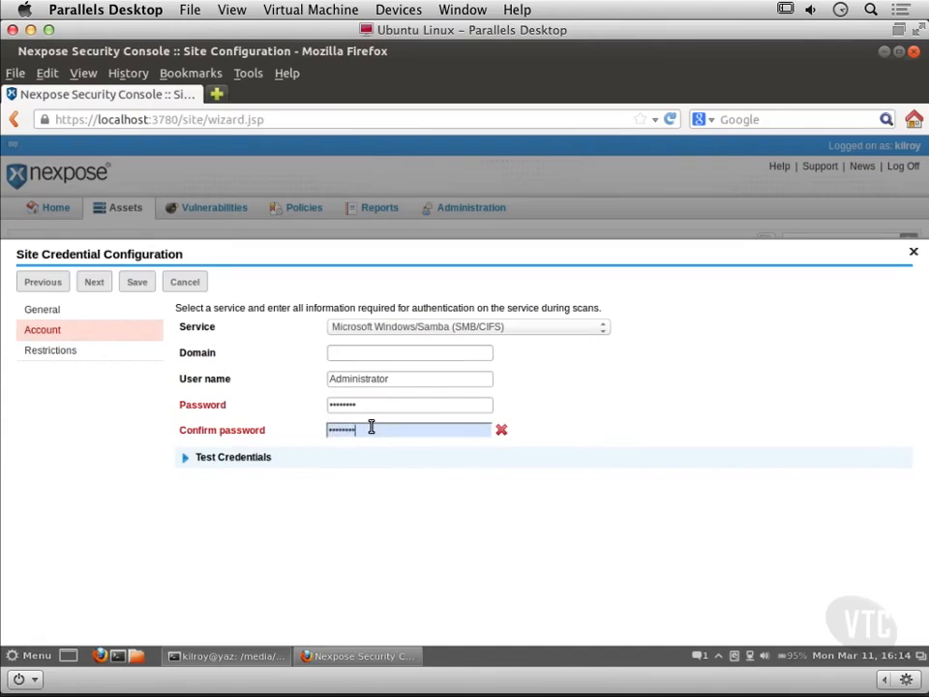
click(141, 286)
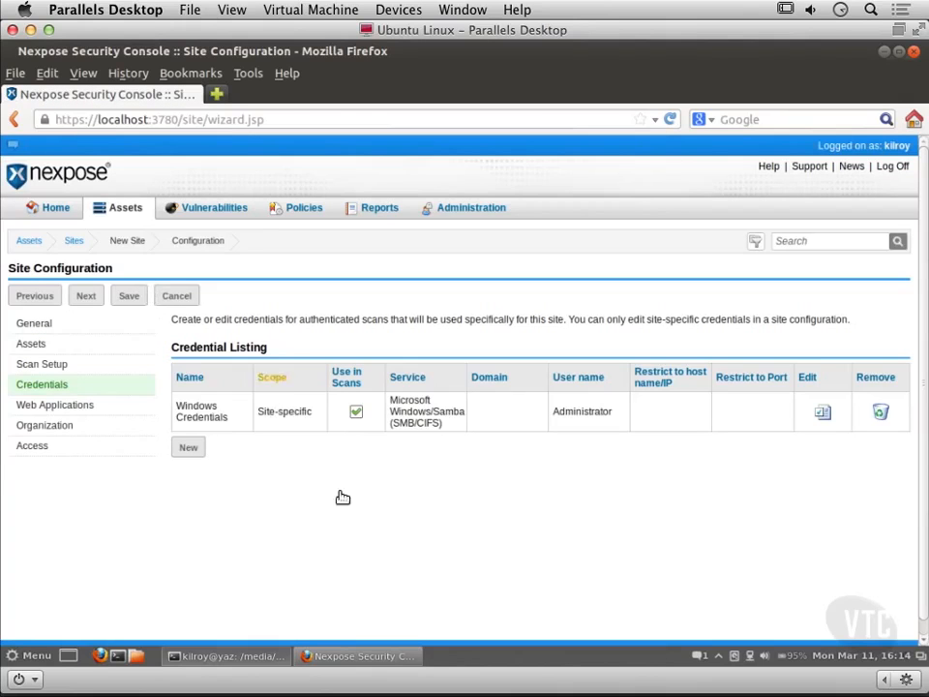
- Set the site's organization name to Home, skipping web application and access entries, and save the site
click(86, 299)
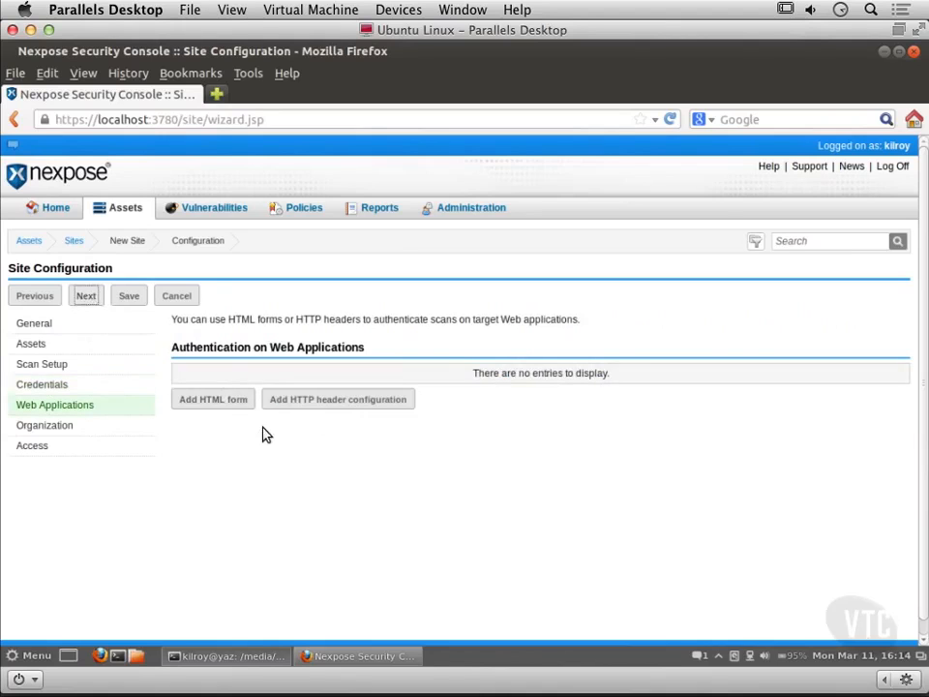
click(84, 301)
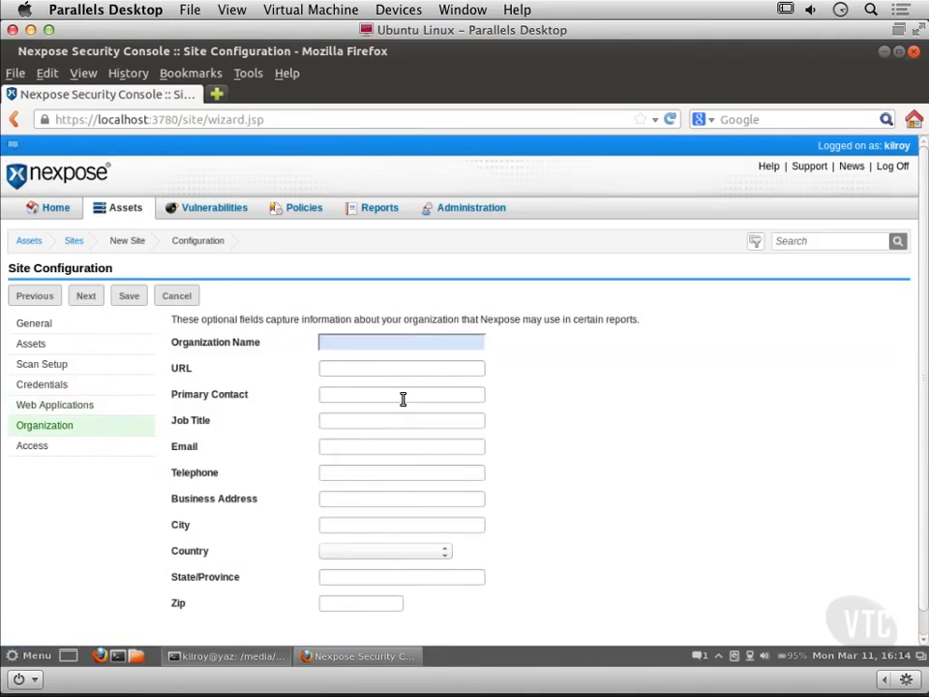
text(Home)
click(89, 299)
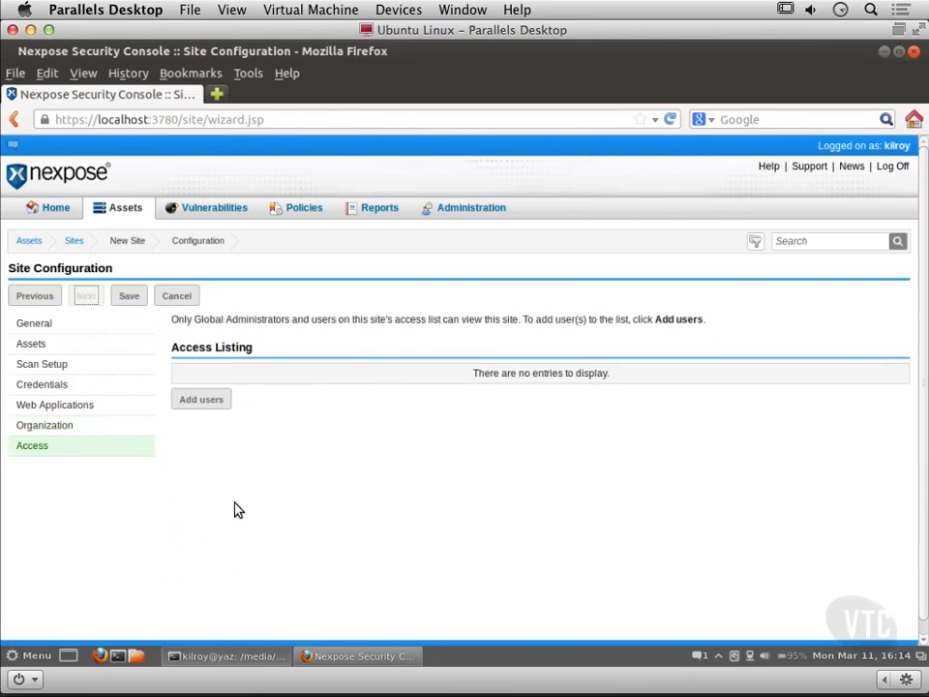
click(129, 299)
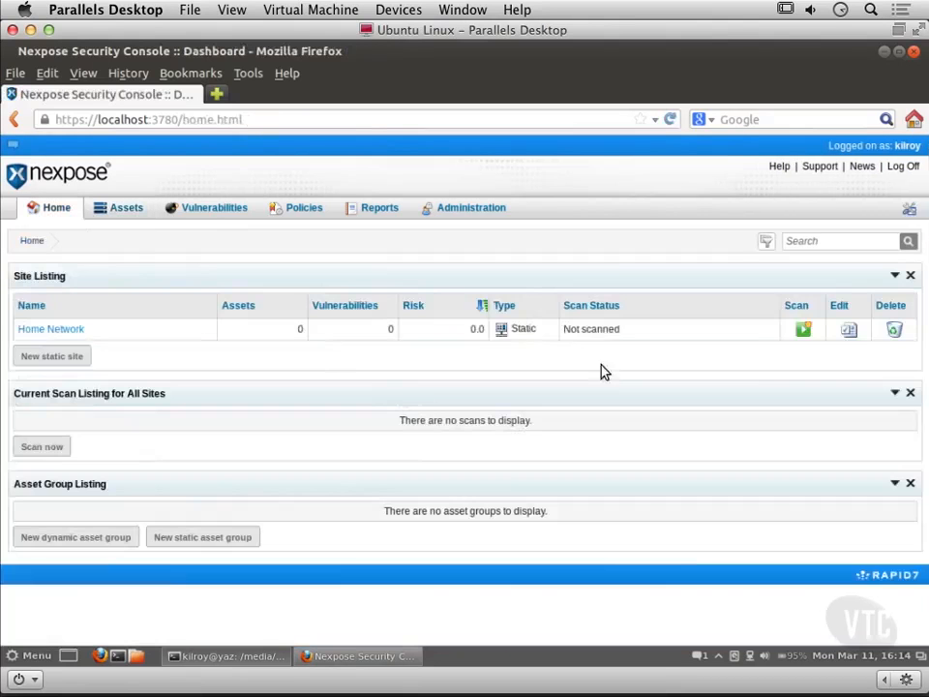
- Start a new scan of all assets within the Home Network site
click(805, 330)
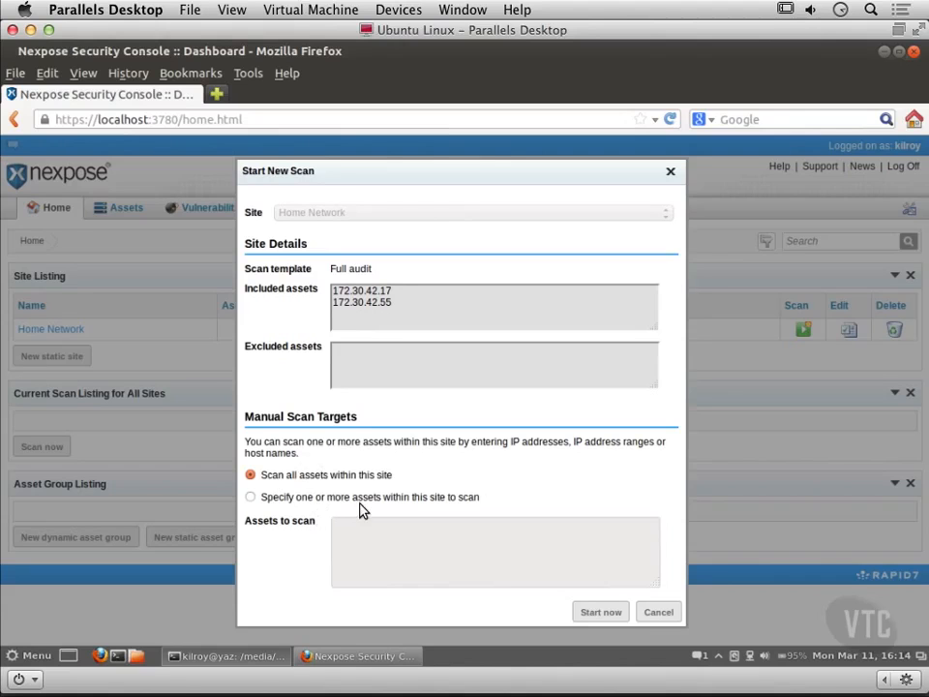
click(599, 612)
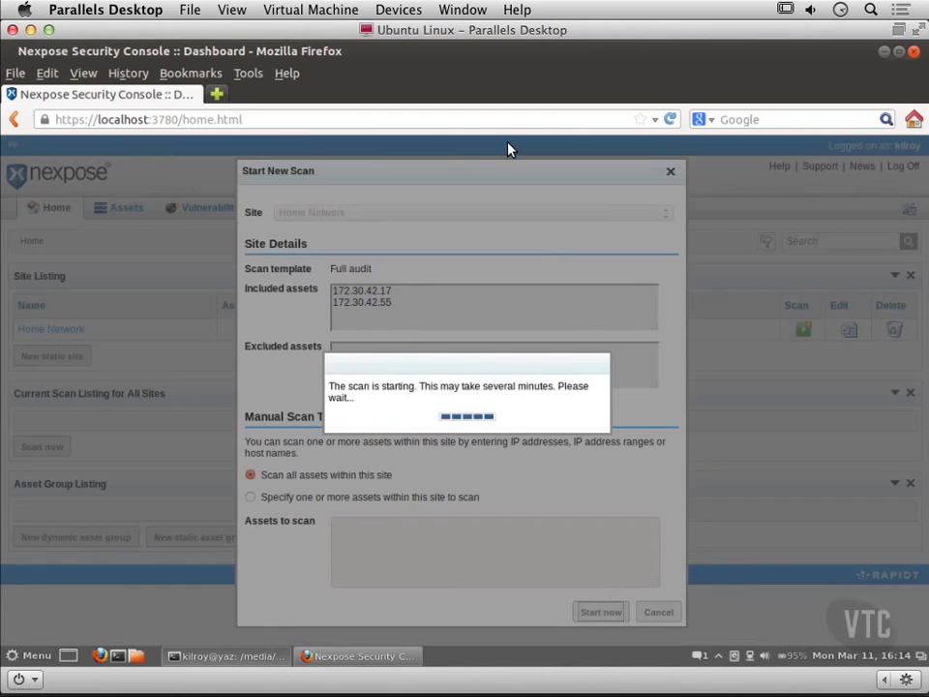